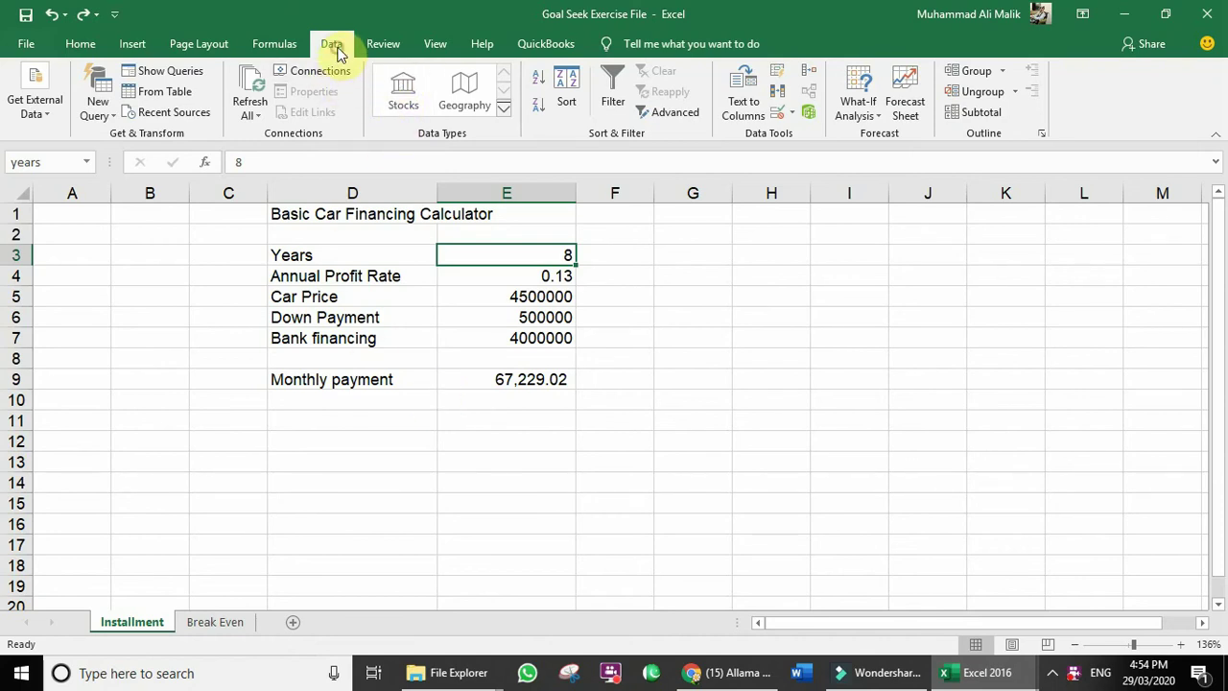
Step: Start Goal Seek with the monthly payment cell E9 as the cell to set
{"action": "left_click", "coordinate": [864, 117]}
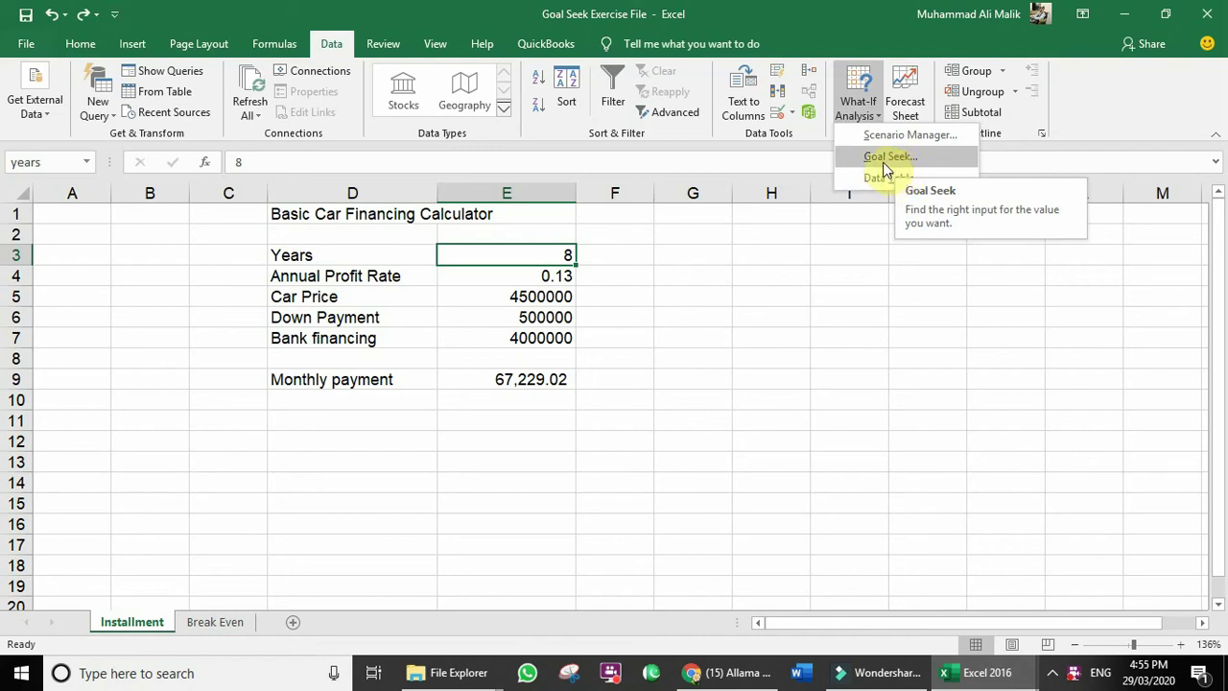
{"action": "left_click", "coordinate": [715, 272]}
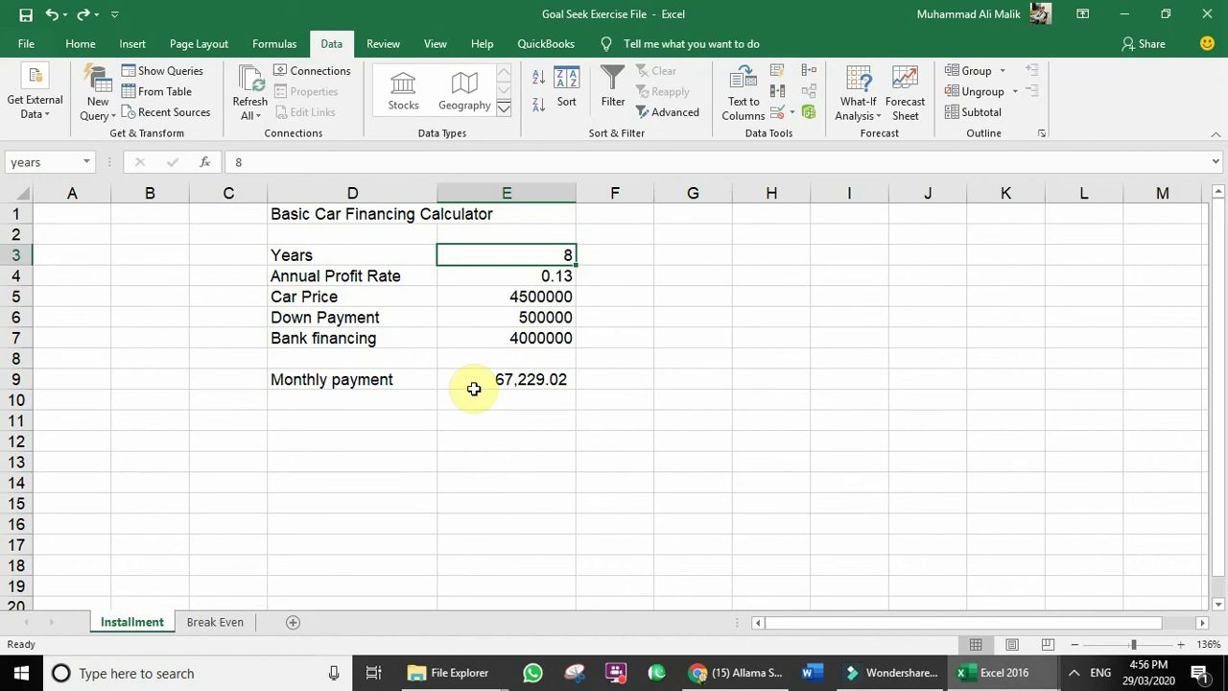
{"action": "left_click", "coordinate": [566, 380]}
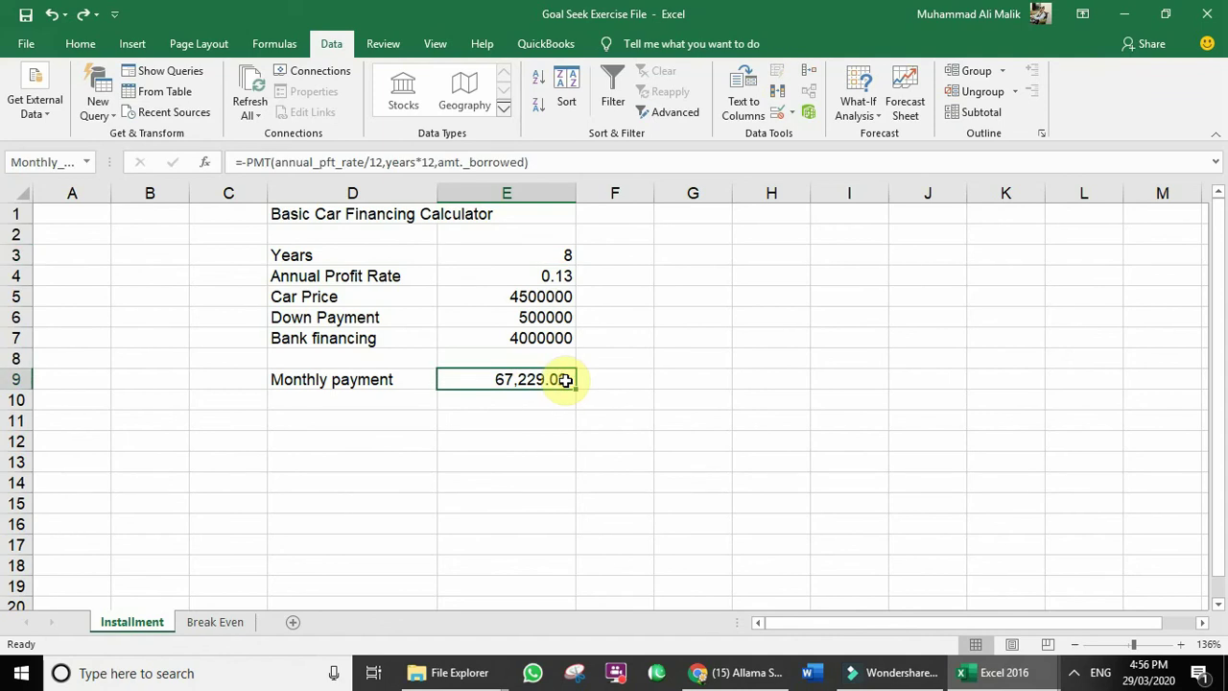
{"action": "left_click", "coordinate": [860, 119]}
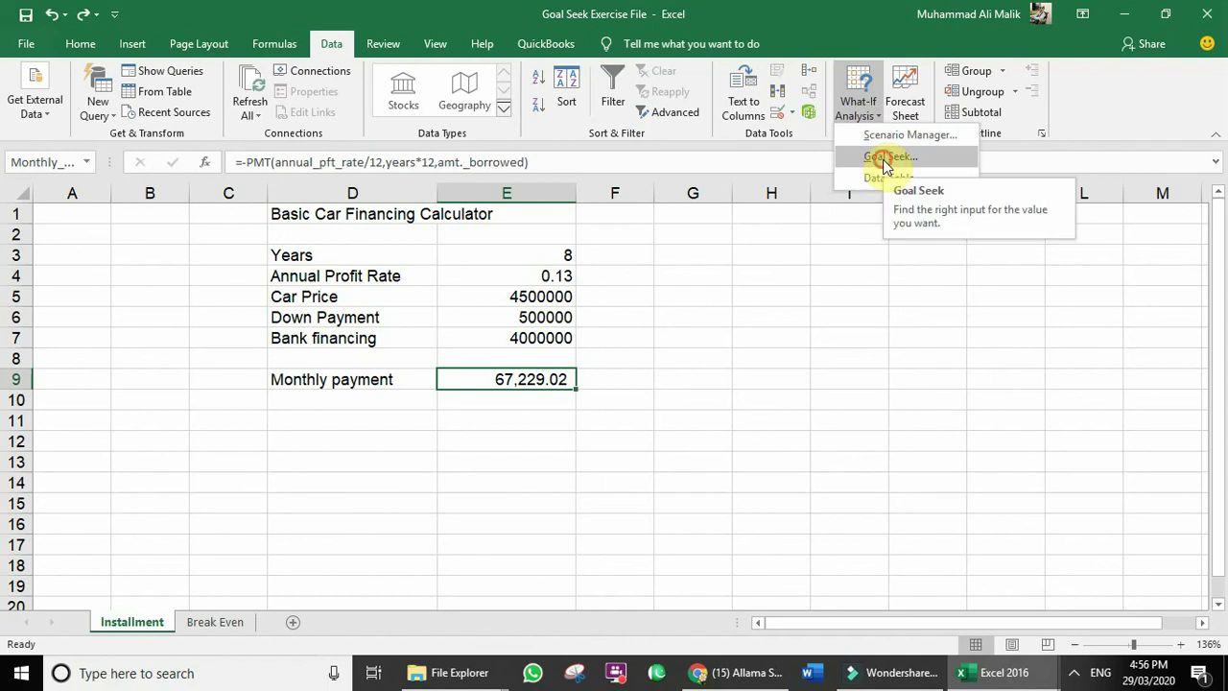
{"action": "left_click", "coordinate": [885, 159]}
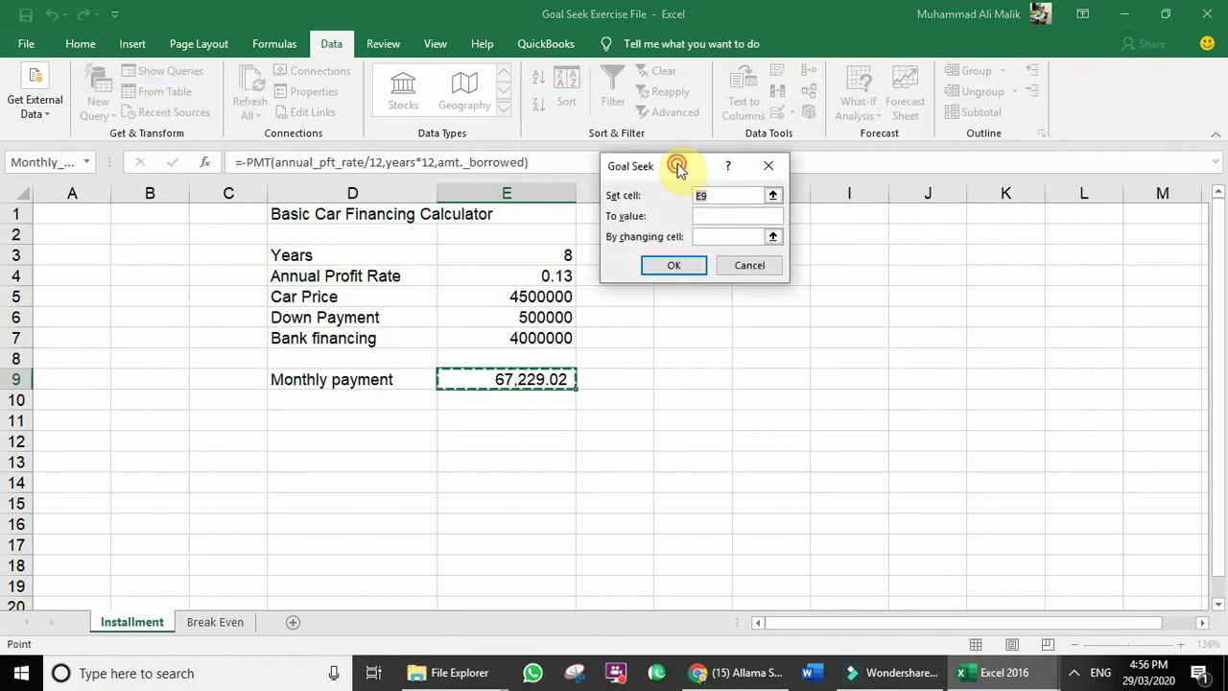
{"action": "left_click_drag", "start_coordinate": [677, 164], "coordinate": [726, 176]}
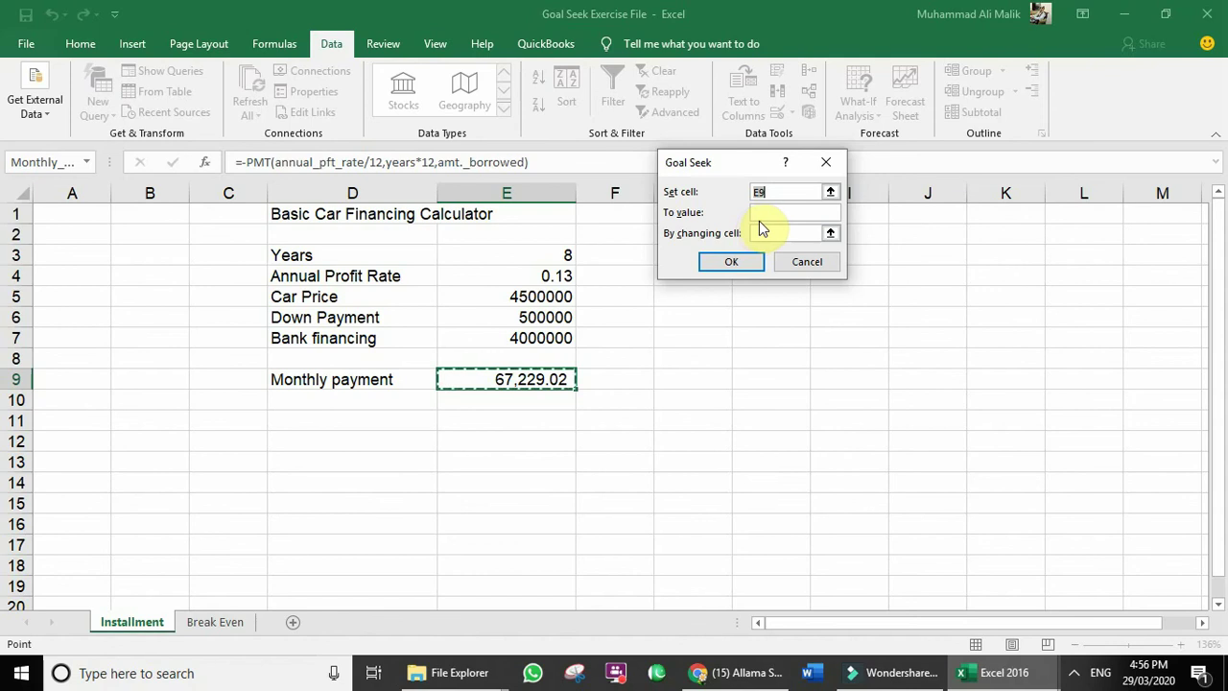
Step: Enter 48000 as the Goal Seek target value for the monthly payment
{"action": "left_click", "coordinate": [762, 214]}
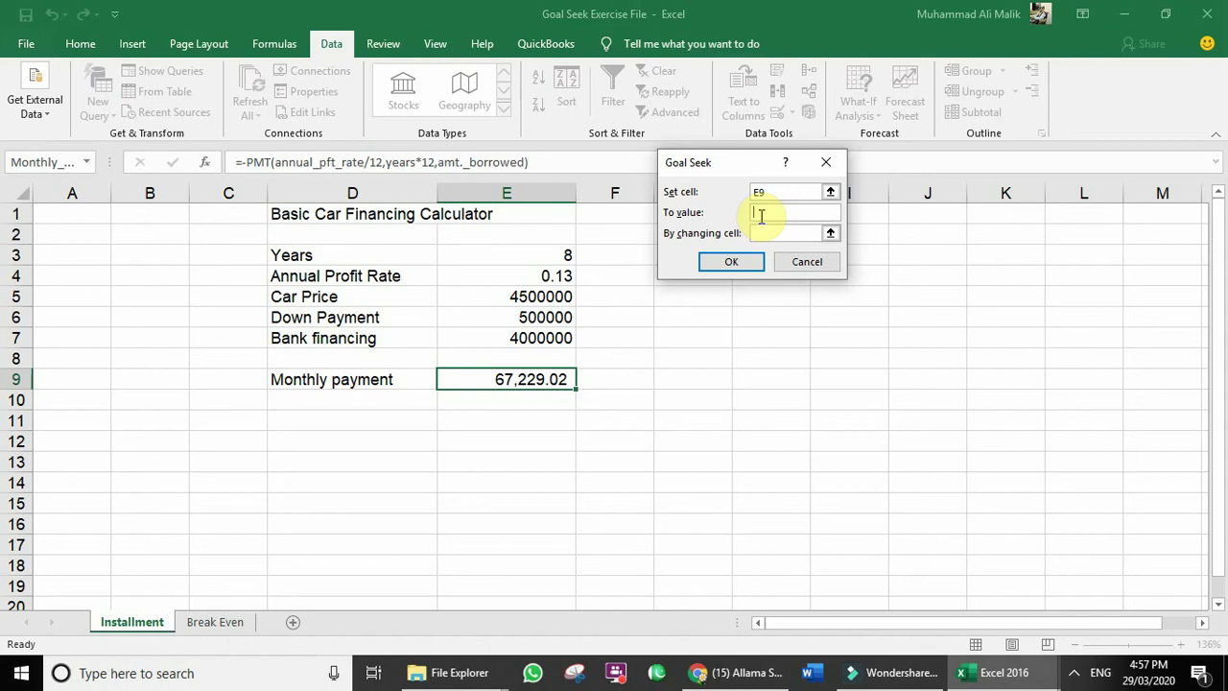
{"action": "type", "text": "40"}
{"action": "type", "text": "000"}
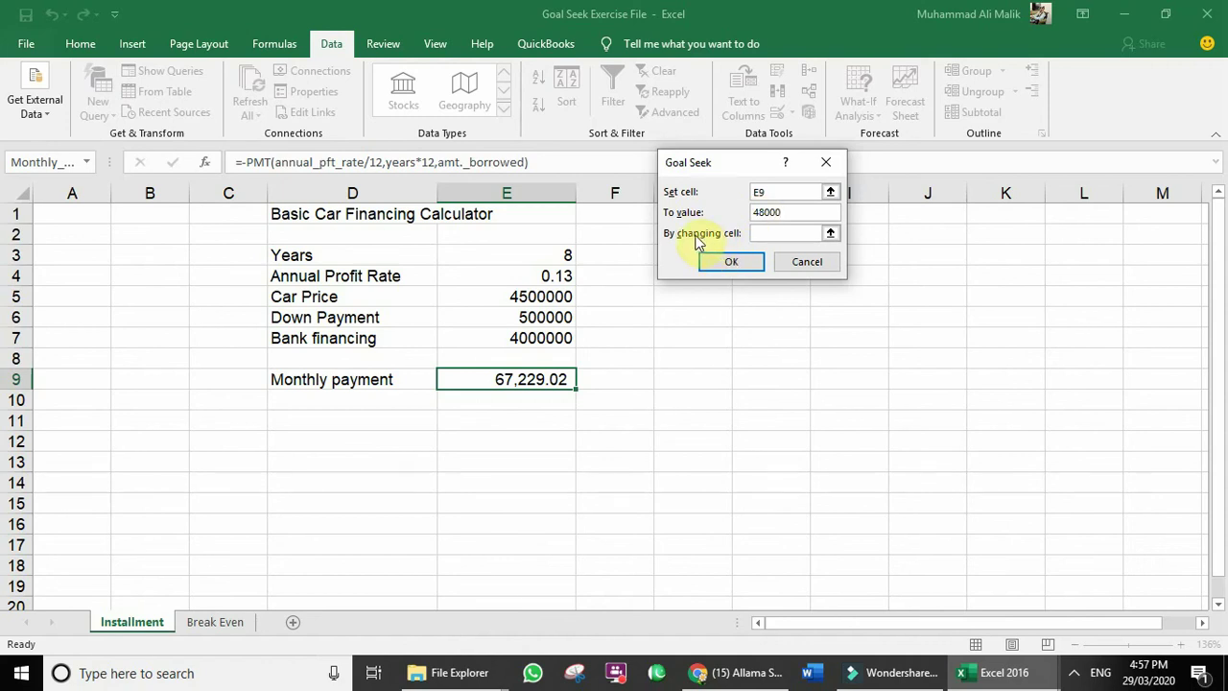
{"action": "left_click", "coordinate": [766, 233]}
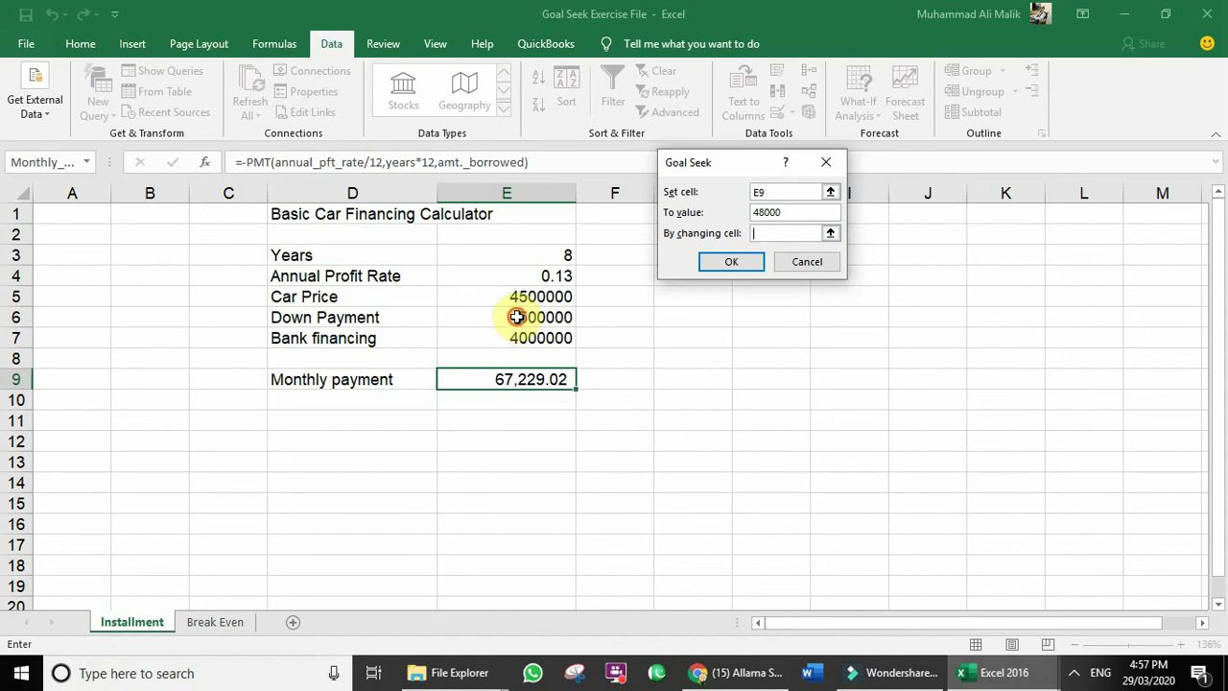
Step: Use the down payment cell E6 ($E$6) as the changing cell
{"action": "left_click", "coordinate": [518, 317]}
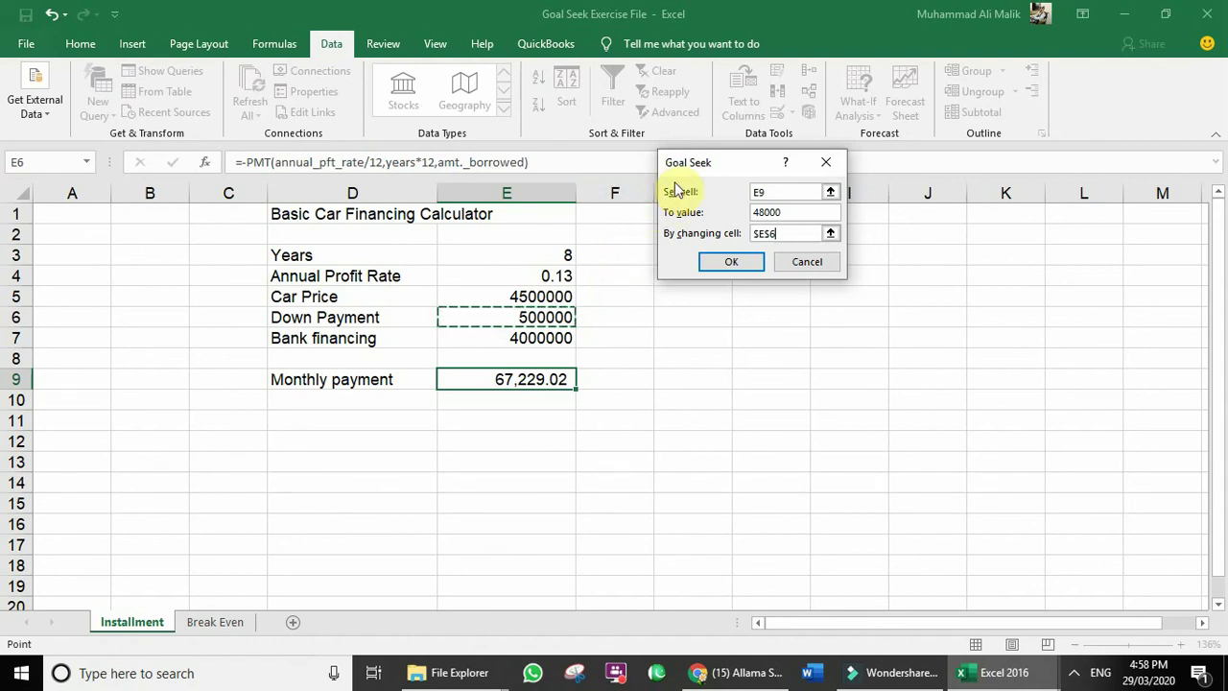
Step: Run Goal Seek and keep the 1644090.465 down payment giving a 48,000.00 payment
{"action": "left_click", "coordinate": [731, 268]}
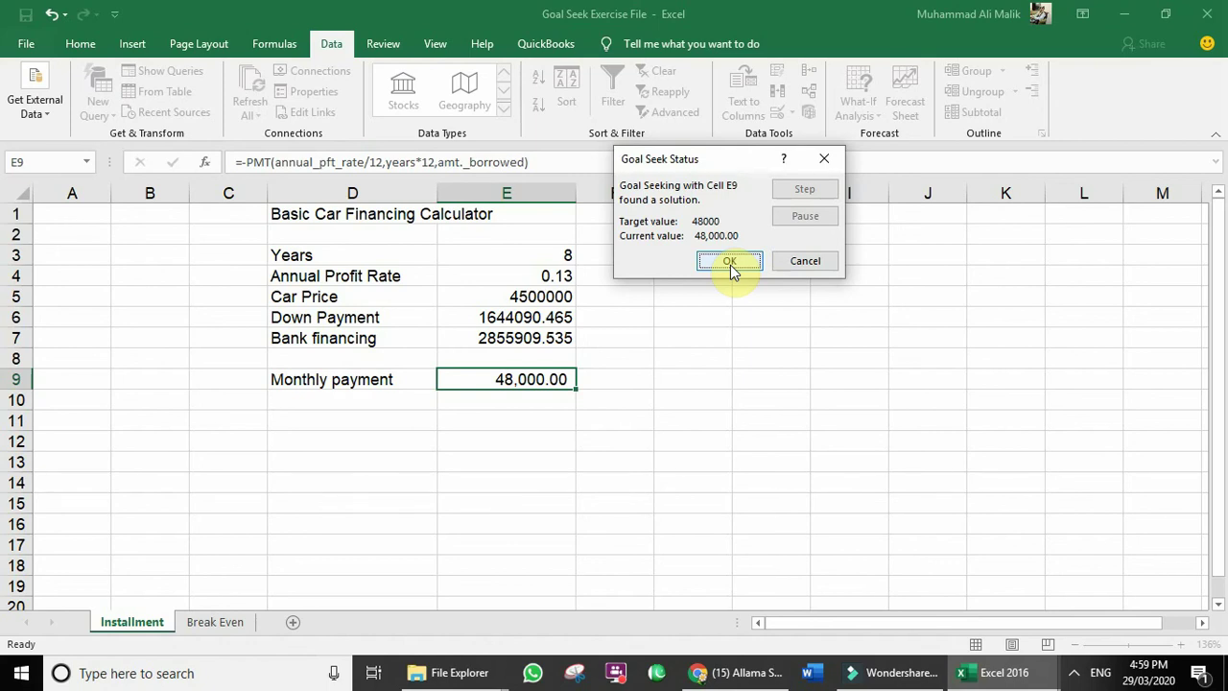
{"action": "left_click", "coordinate": [730, 265]}
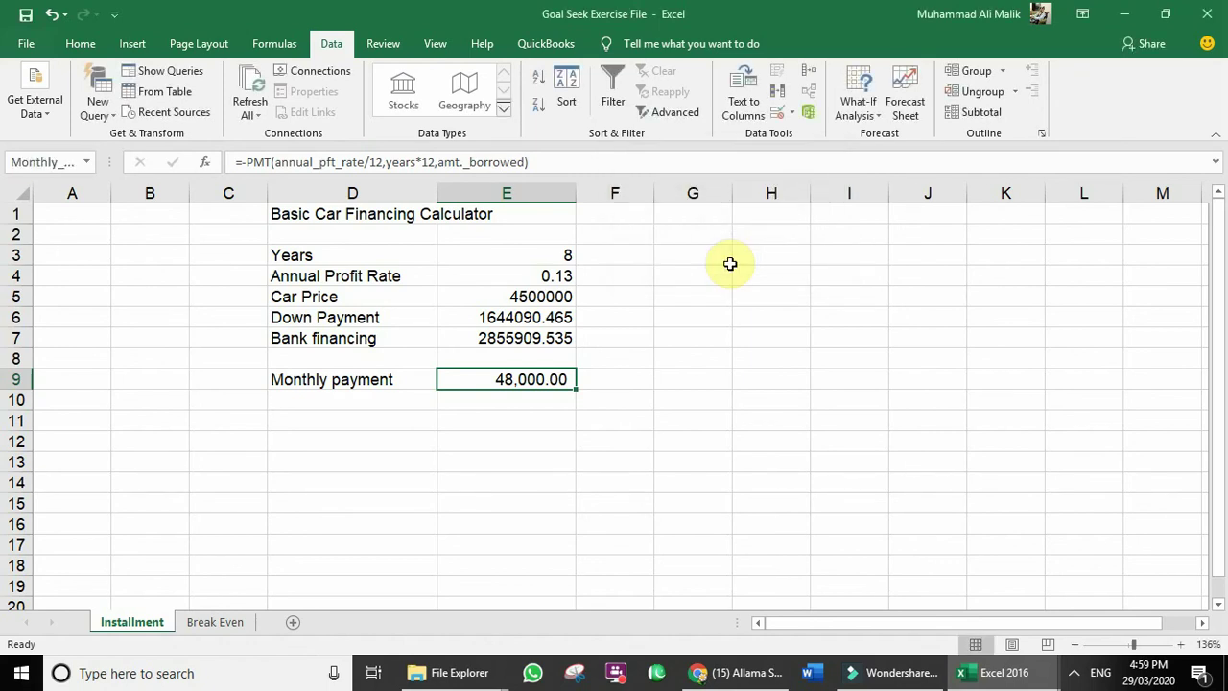